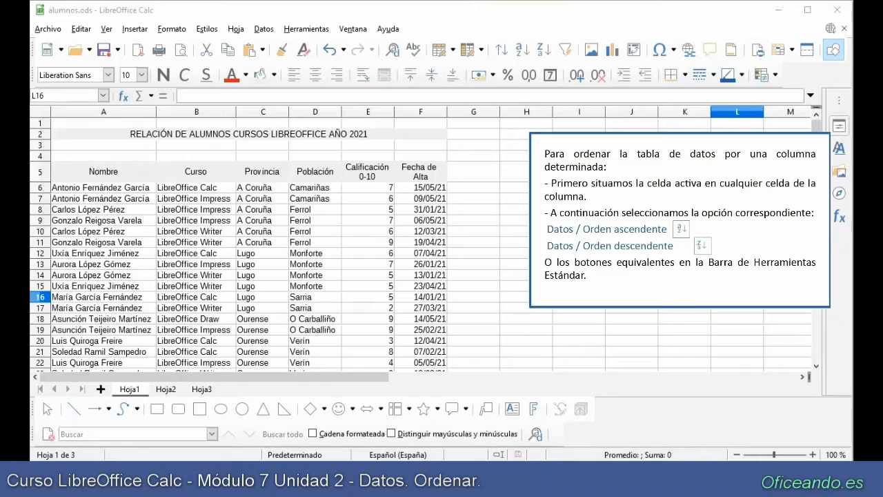
- Sort the student table by the Nombre column in ascending order and look through all its rows
click(104, 209)
click(262, 31)
click(95, 210)
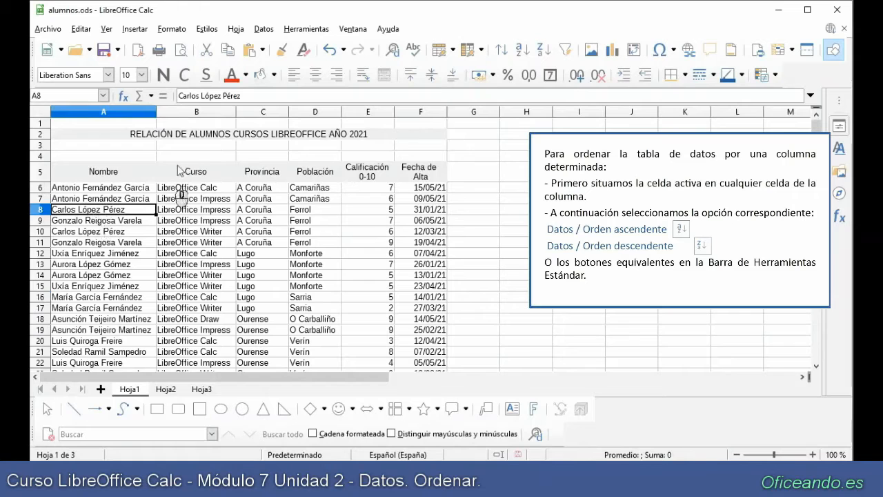
click(262, 29)
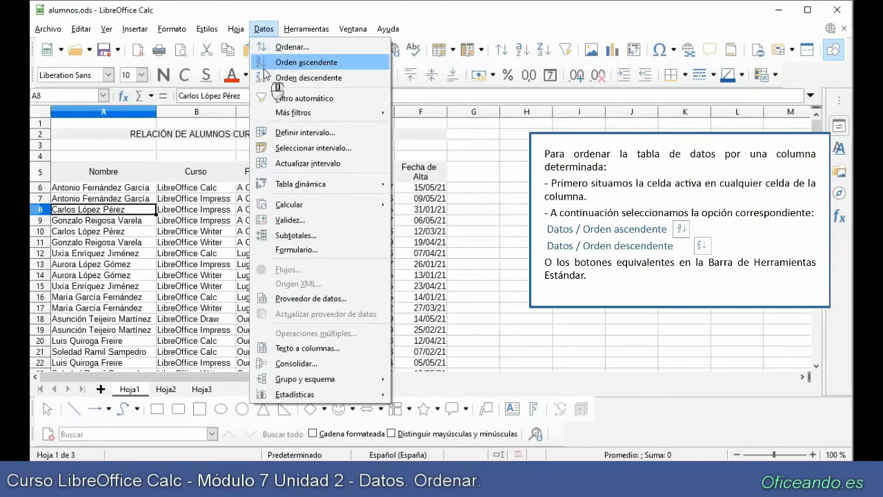
click(309, 63)
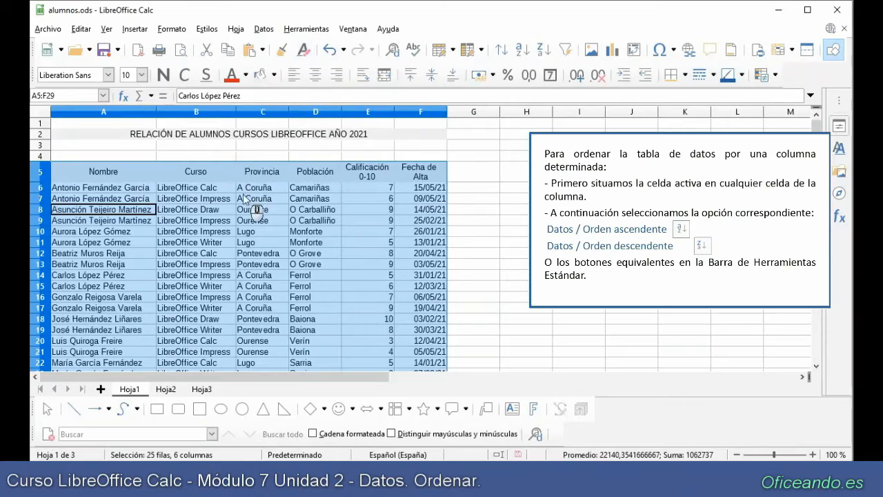
scroll(243, 200, down, 2)
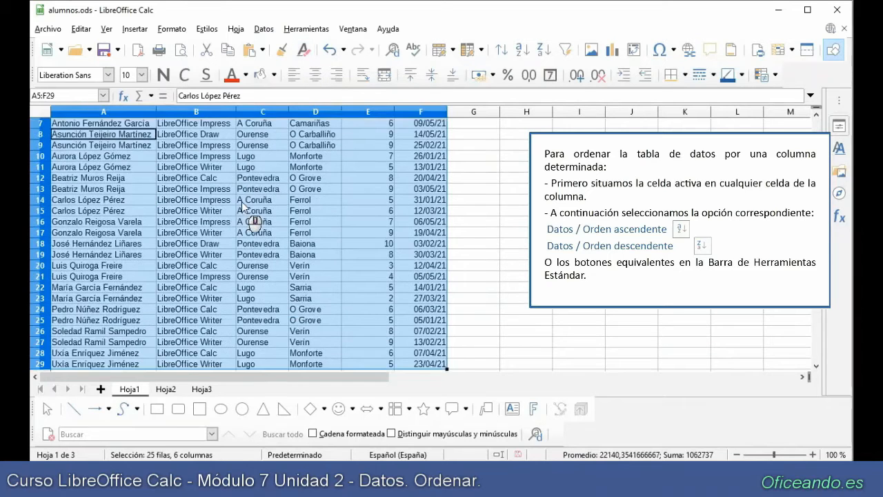
scroll(243, 207, down, 1)
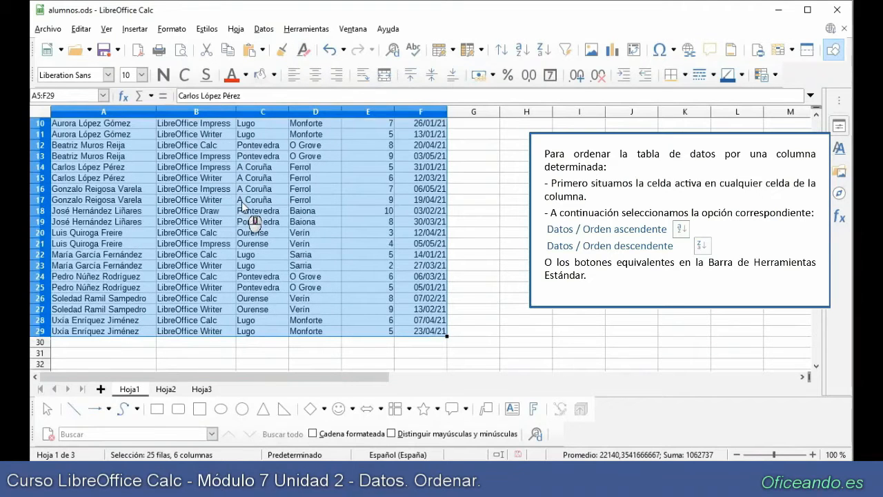
scroll(243, 207, up, 3)
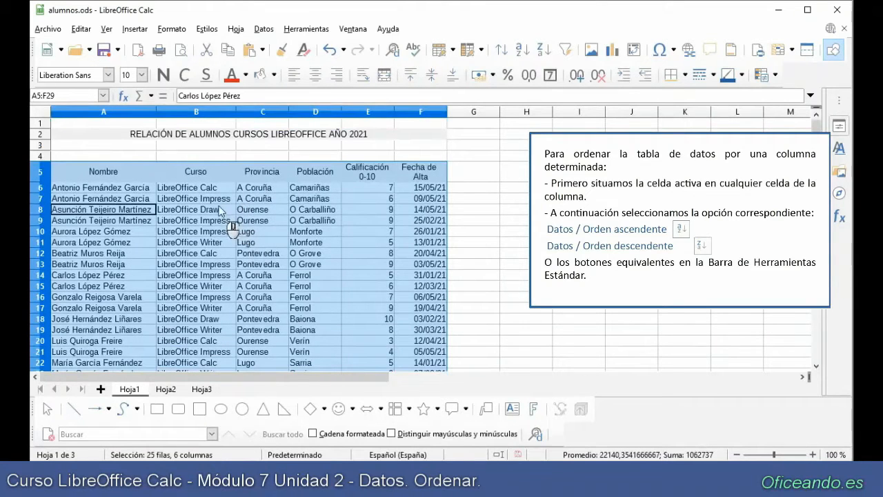
- Sort the student table by the Calificación 0-10 column in descending order and review the rows
click(365, 190)
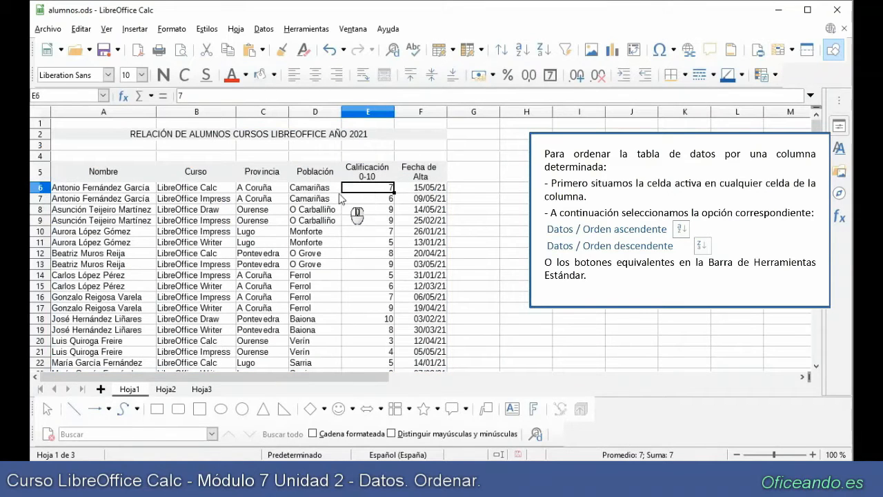
click(262, 29)
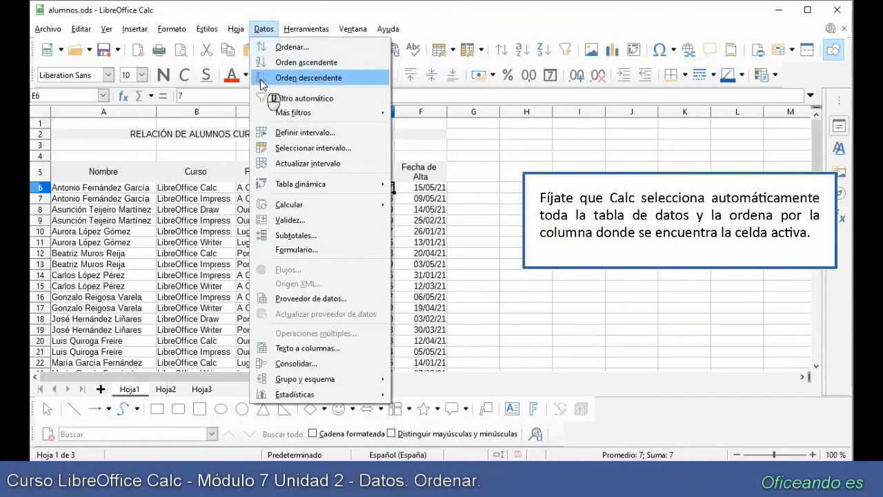
click(298, 82)
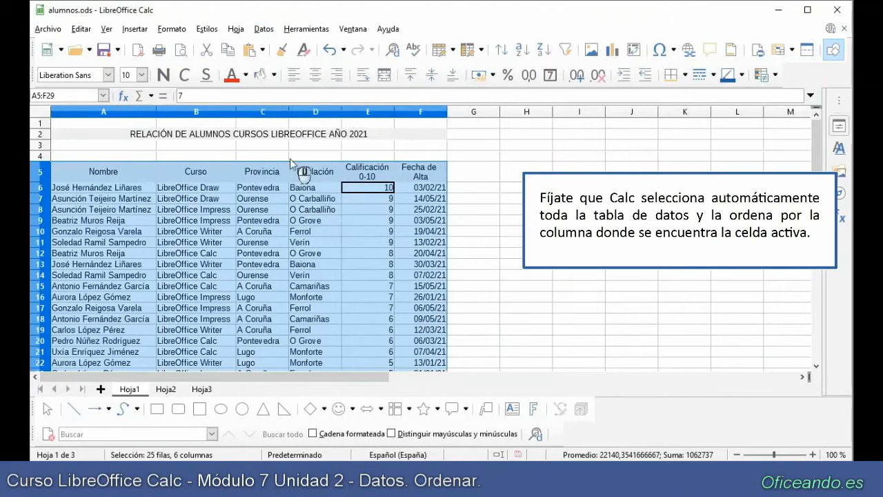
scroll(294, 179, down, 3)
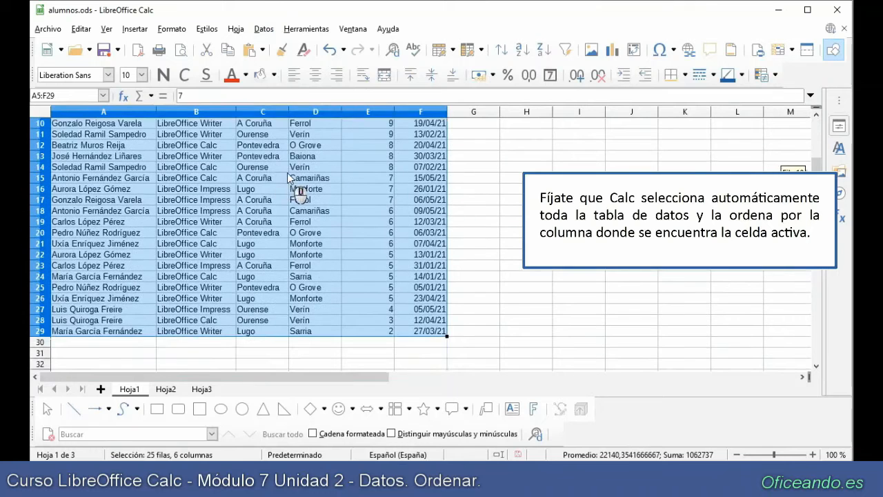
scroll(287, 178, up, 3)
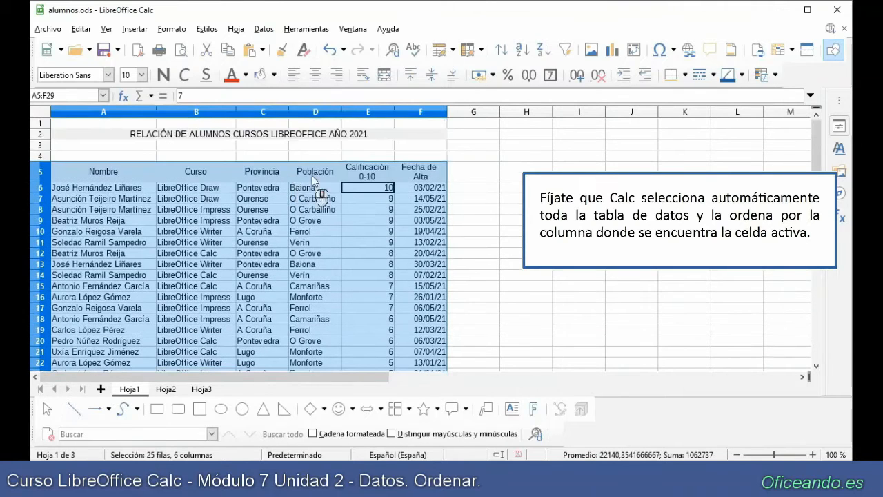
- Sort the student table by the Fecha de Alta column in ascending order
click(413, 188)
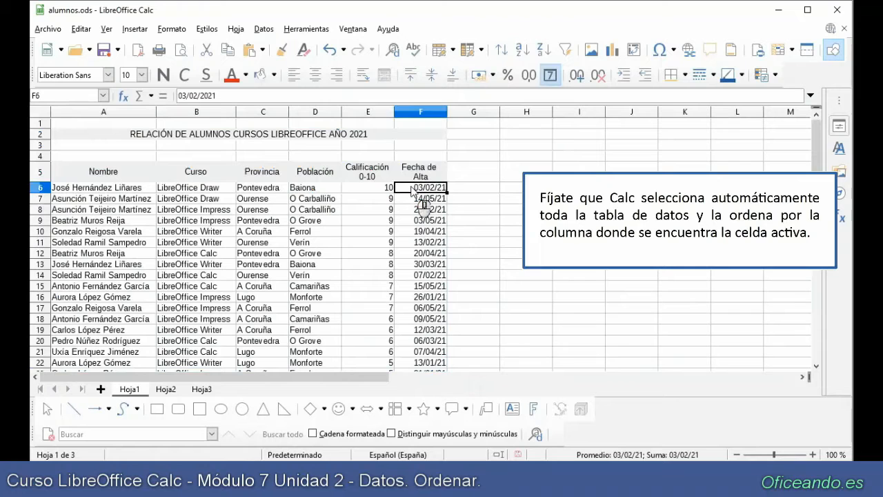
click(263, 30)
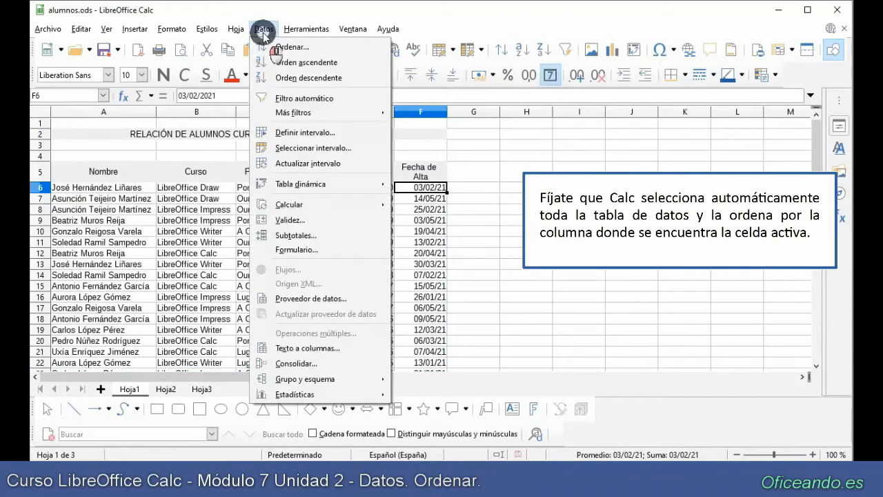
click(310, 64)
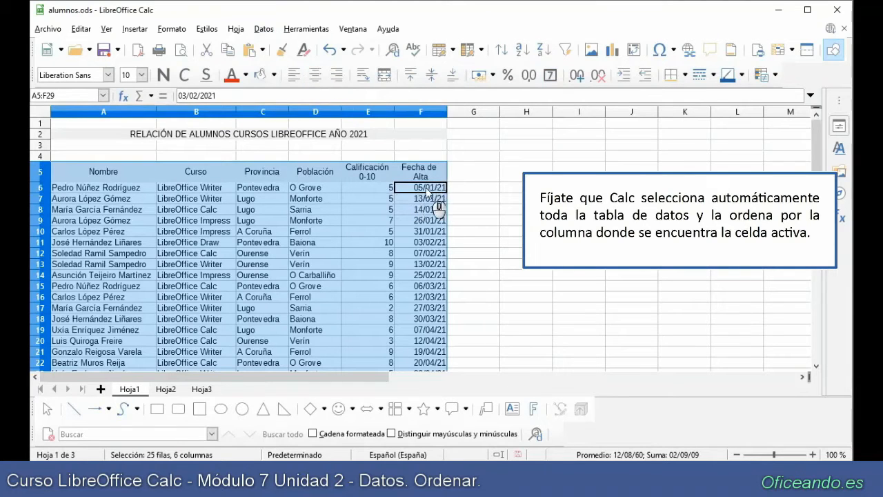
- Reverse the Fecha de Alta sort to descending order and return it to ascending order
click(545, 50)
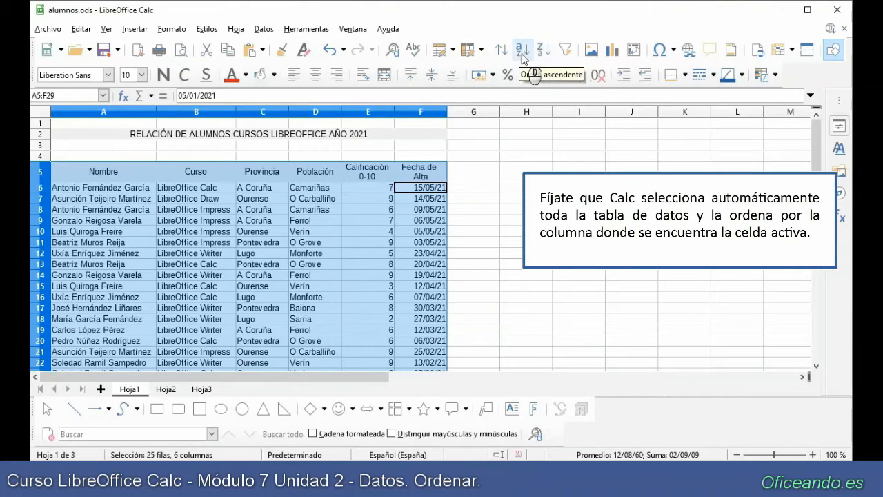
click(522, 55)
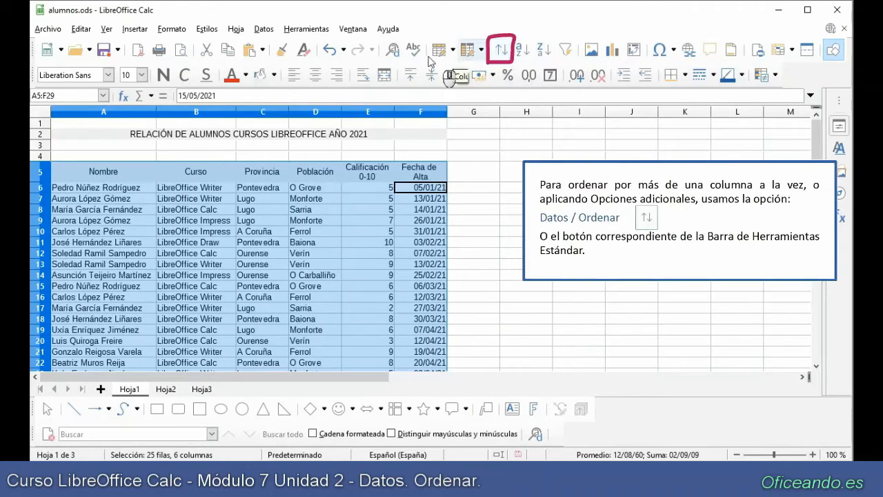
- Sort the table with Curso as the first sort key and Nombre as the second, both ascending
click(269, 30)
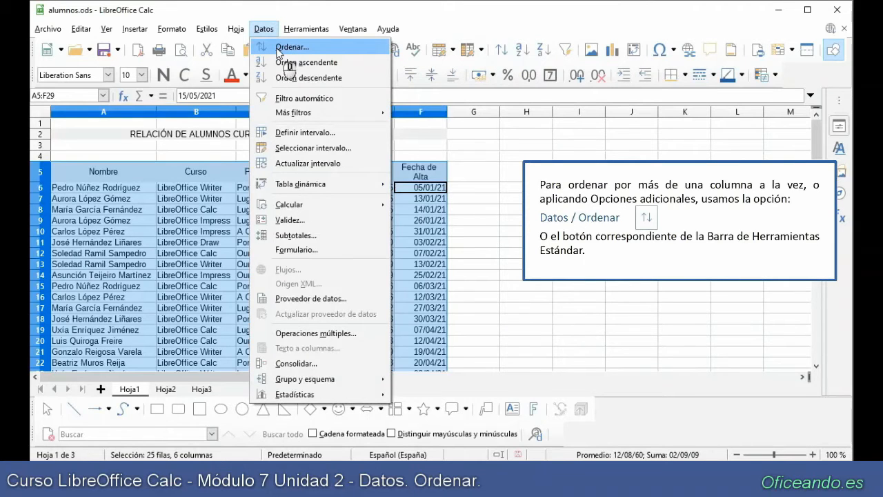
click(273, 51)
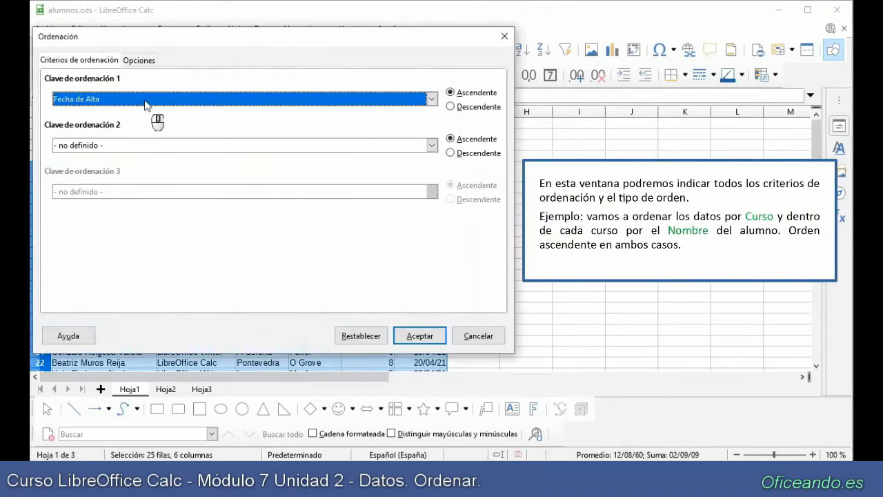
click(146, 104)
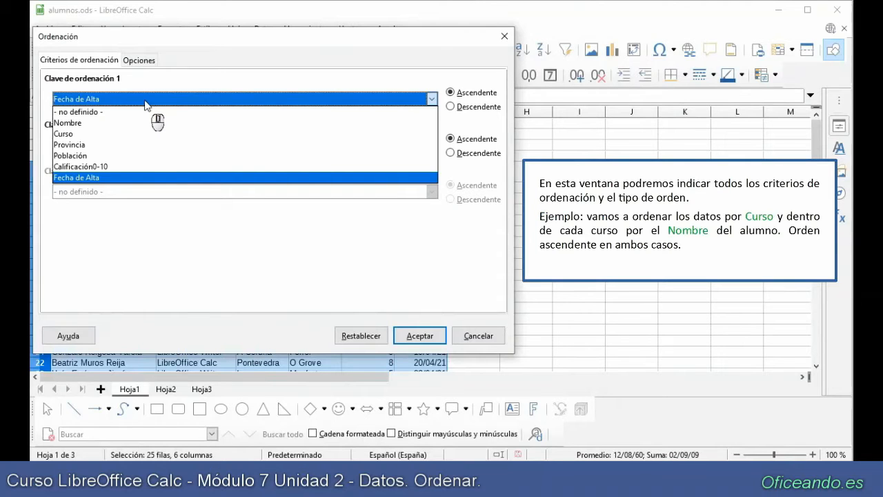
click(67, 136)
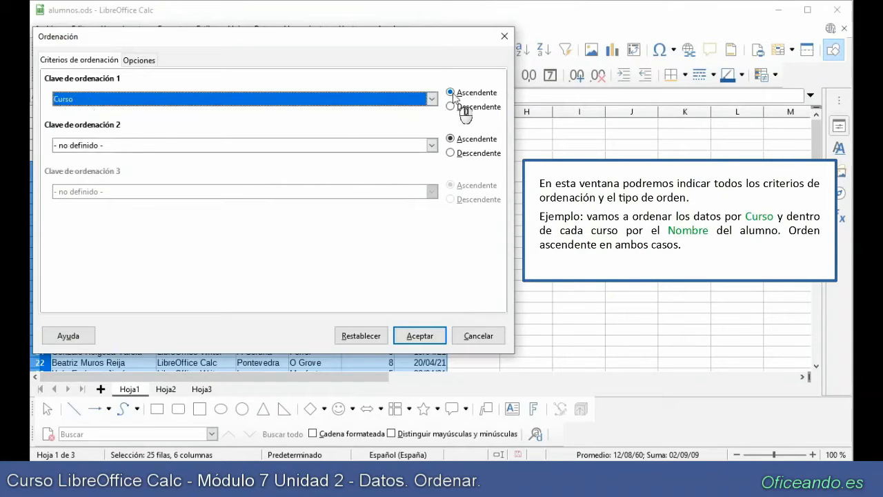
click(86, 145)
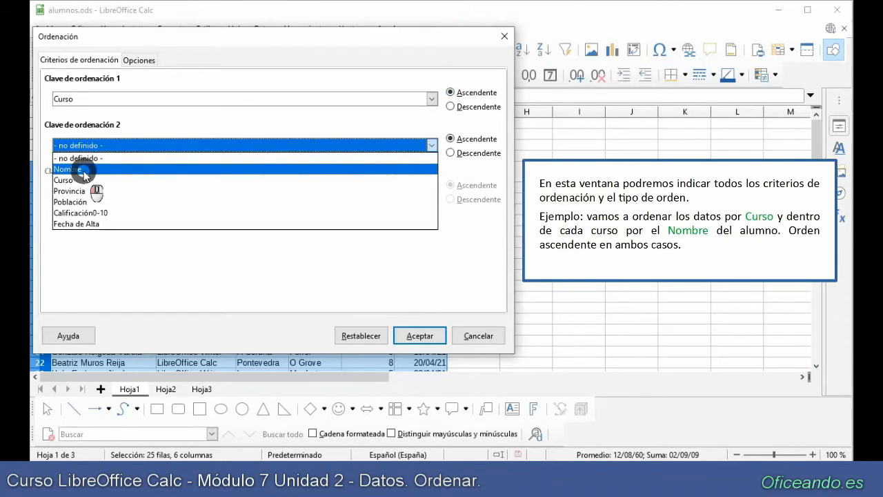
click(82, 171)
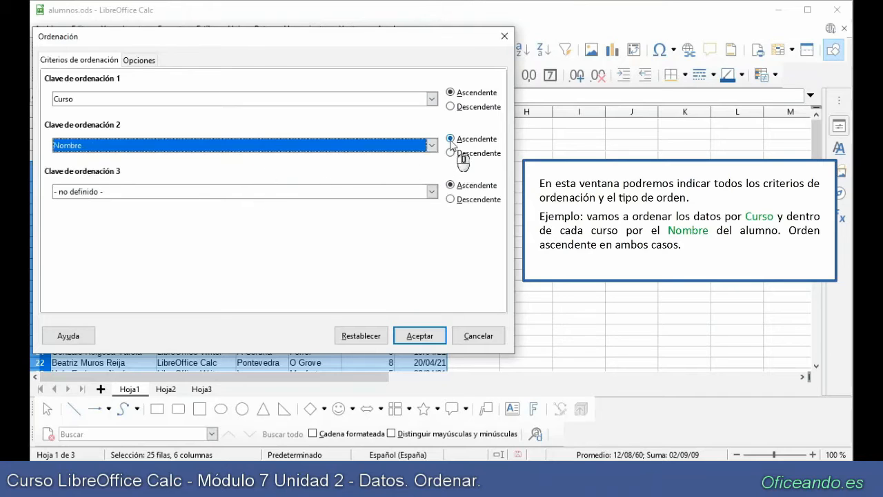
click(428, 337)
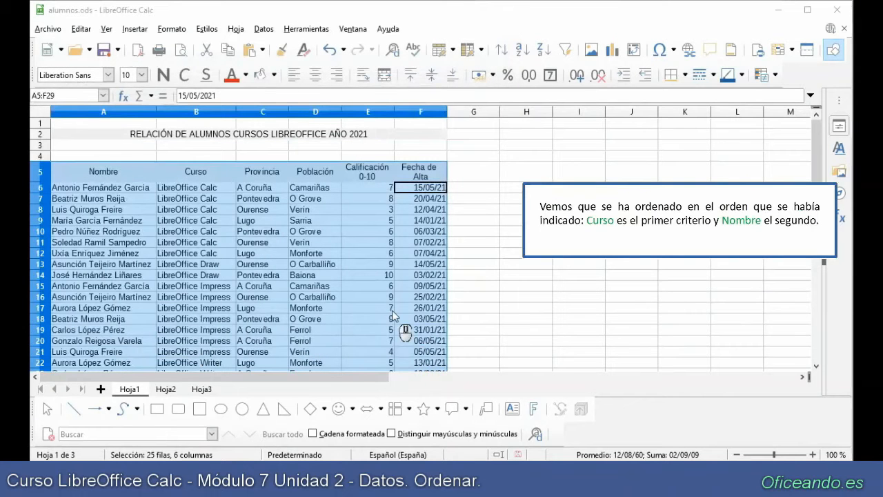
- Select rows 6 to 12 to check the order of names within the LibreOffice Calc course
click(234, 267)
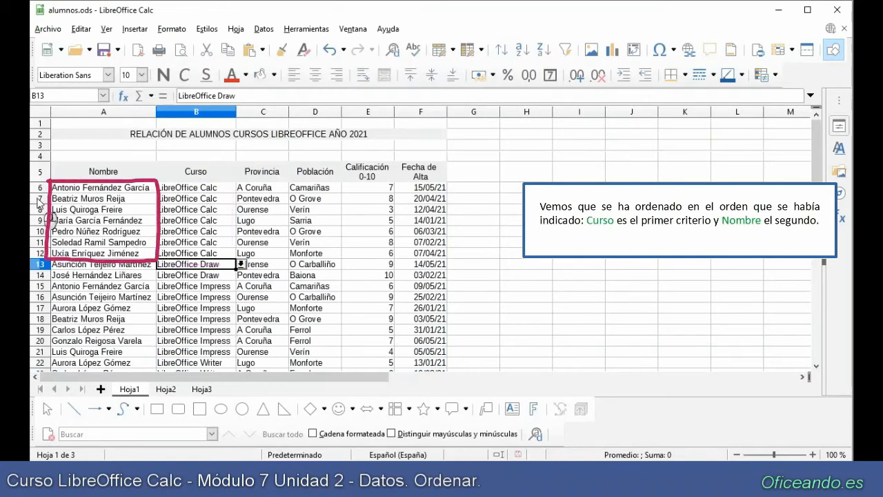
drag(38, 189, 45, 253)
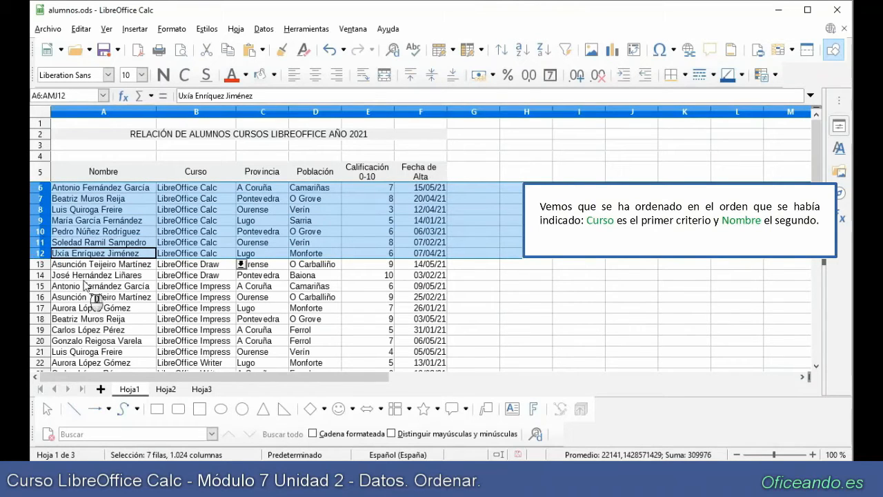
- Sort the table with Provincia as the first sort key and Población as the second, both ascending
click(128, 220)
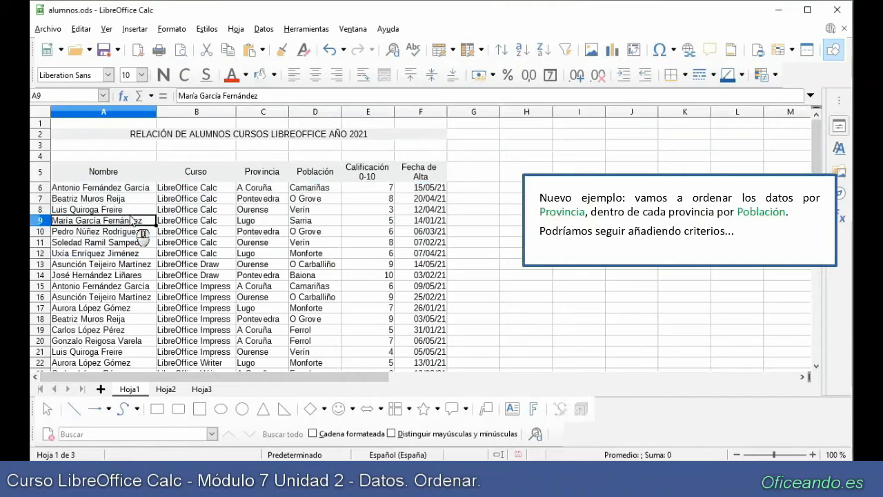
click(501, 51)
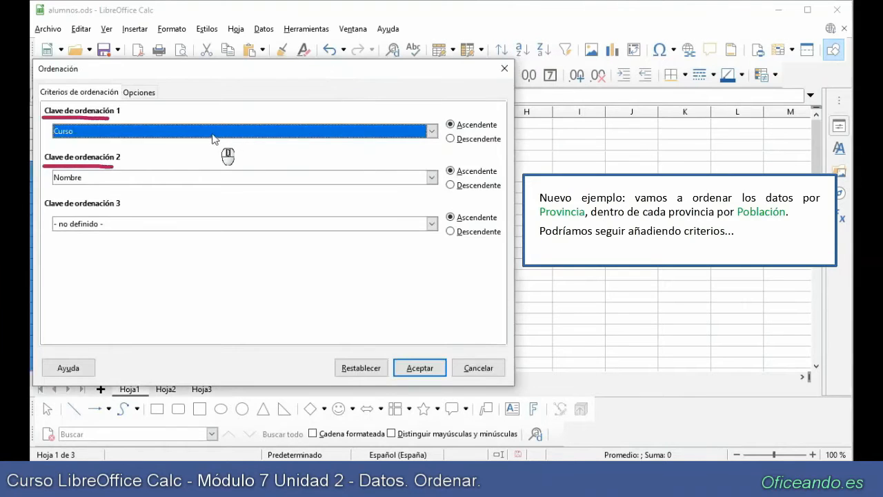
click(197, 131)
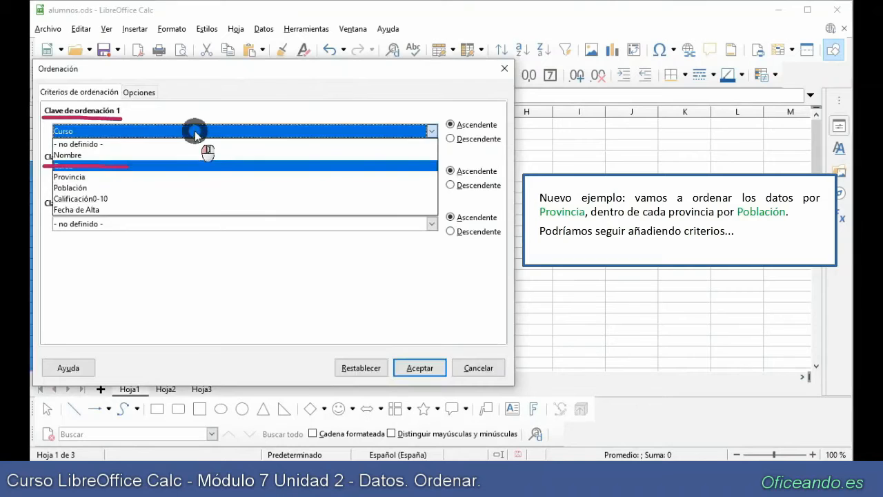
click(158, 177)
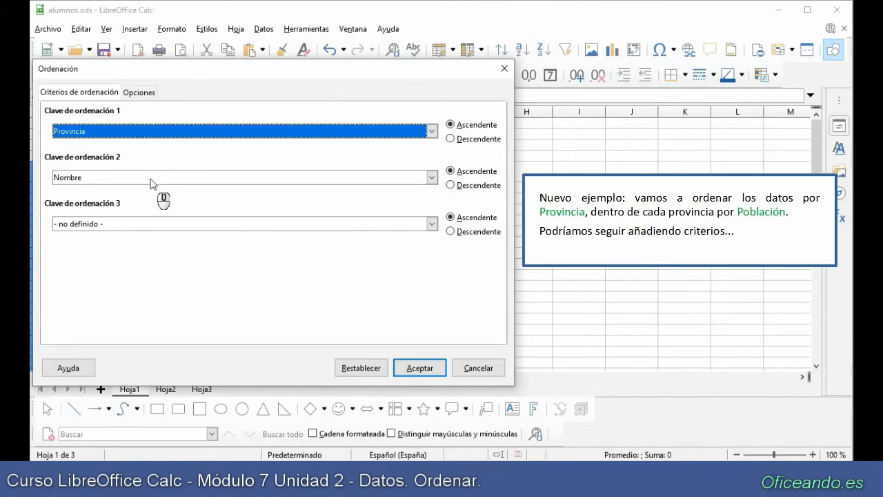
click(153, 181)
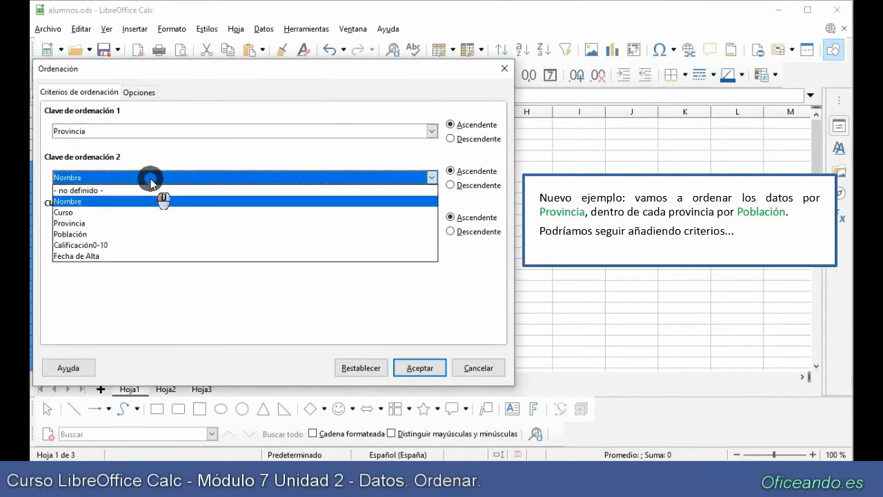
click(81, 237)
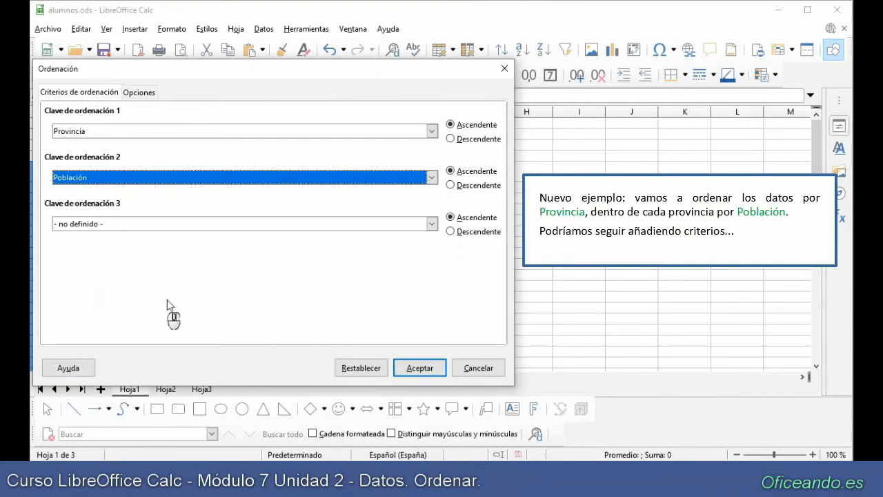
click(418, 368)
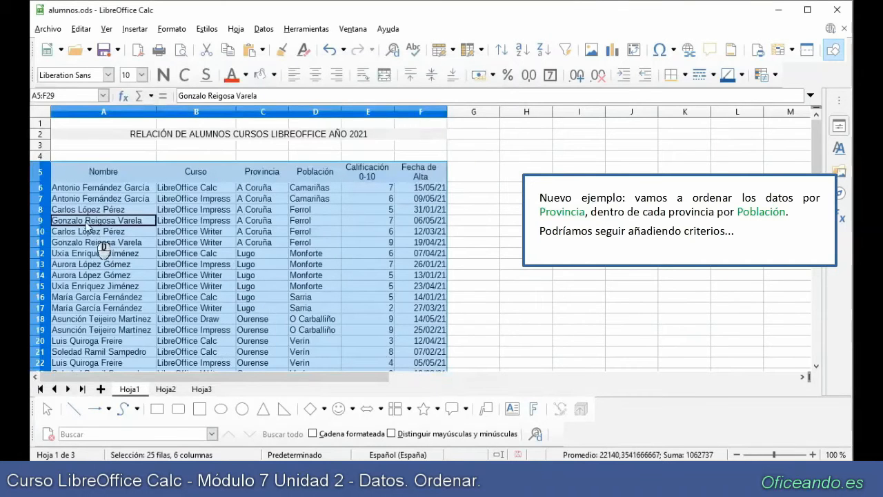
- Select rows 6 to 11 for A Coruña and rows 12 to 17 for Lugo to check the town order within each province
click(39, 188)
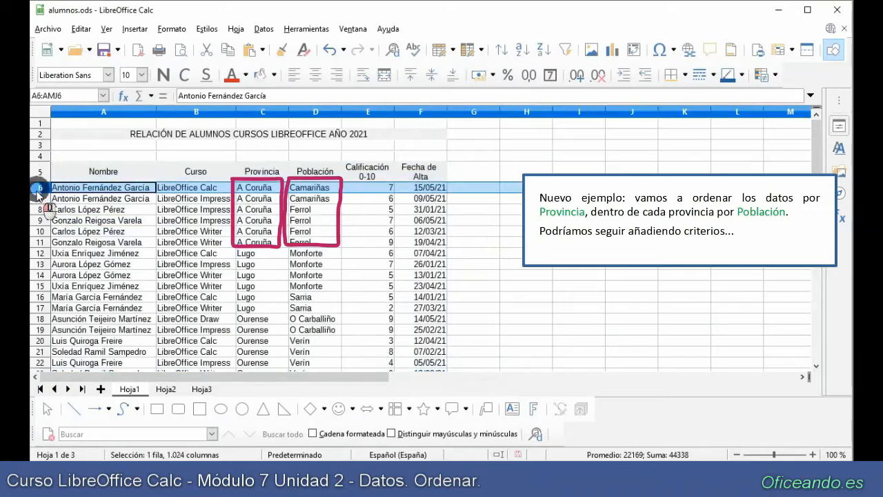
drag(39, 196, 38, 240)
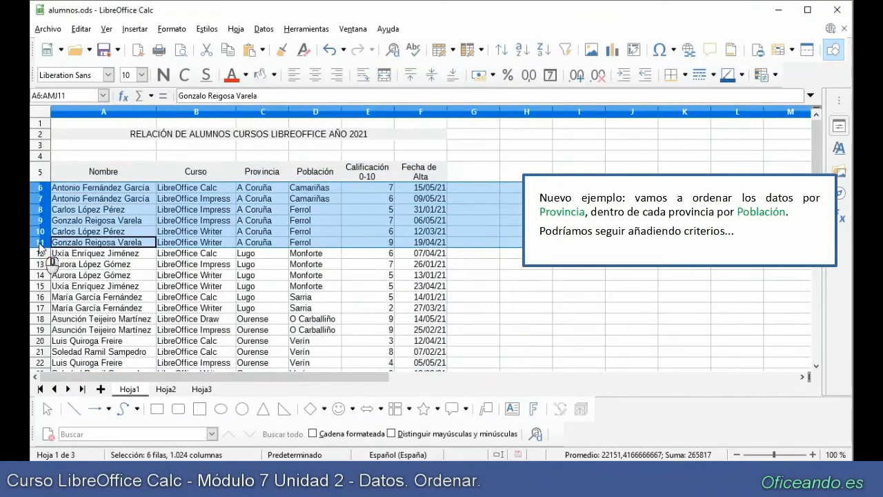
click(40, 253)
drag(39, 253, 40, 307)
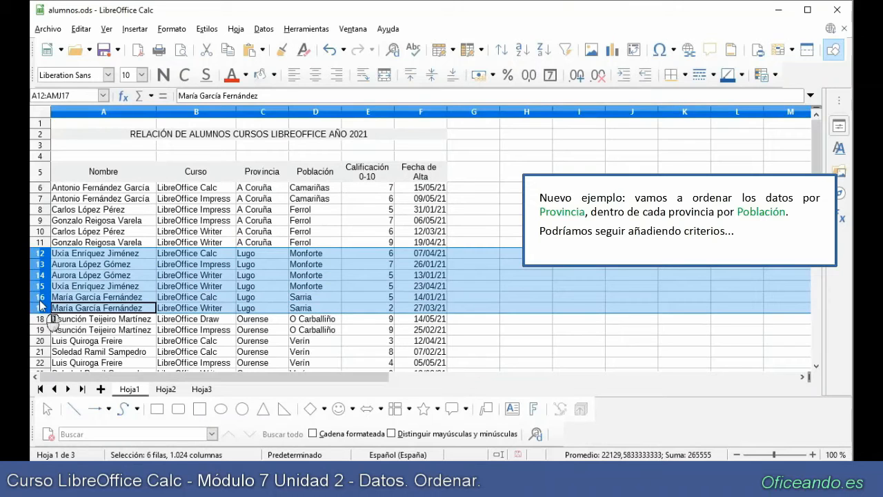
- Sort the student table by Provincia and Población, both ascending, with the sorted results copied to cell K1
click(83, 220)
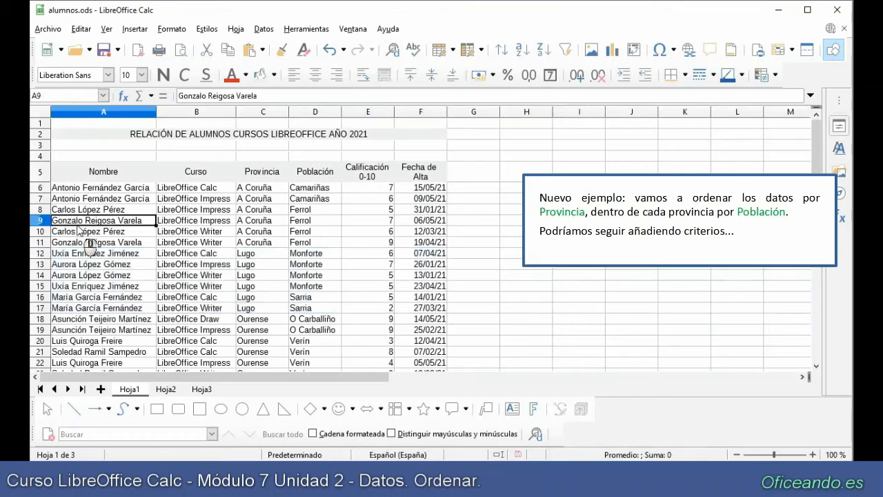
click(500, 49)
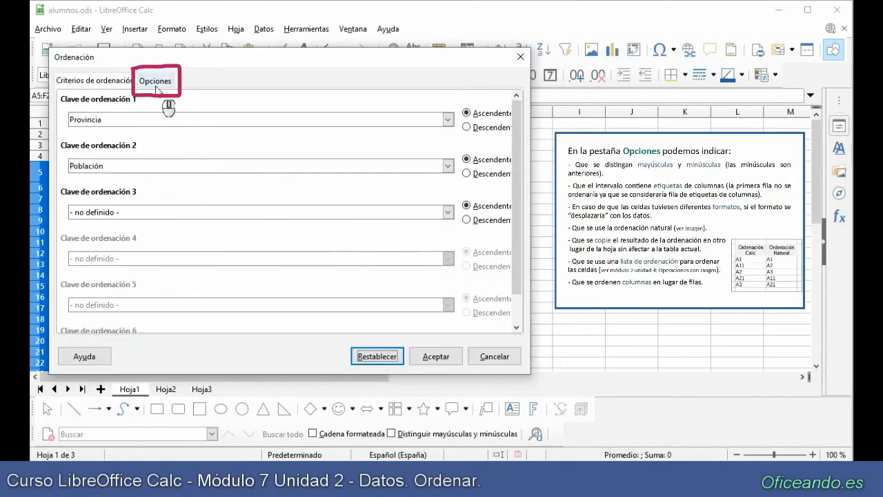
click(155, 81)
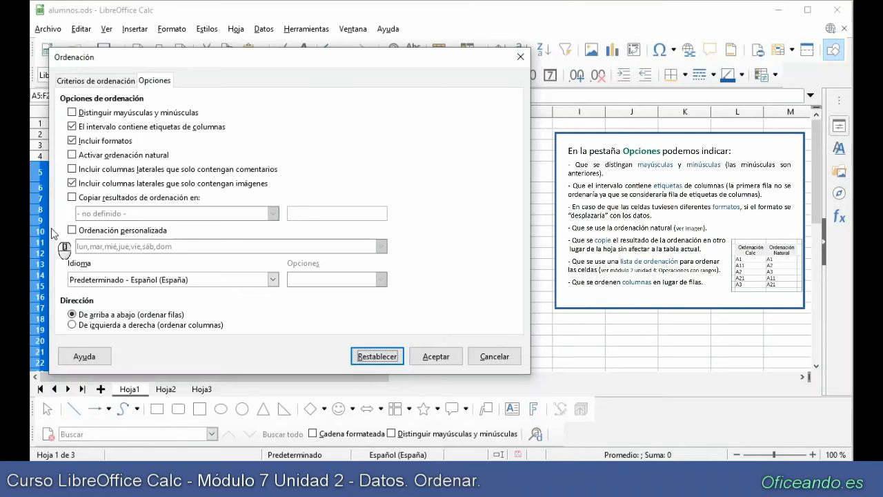
click(73, 198)
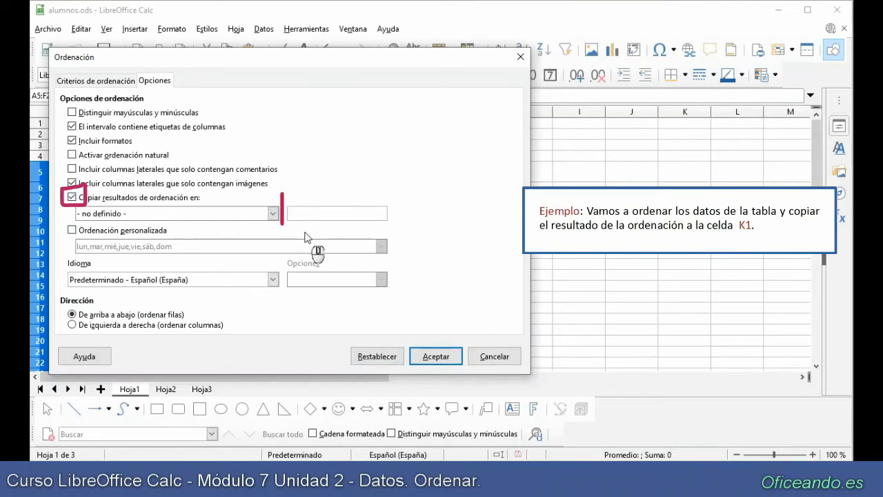
text(k)
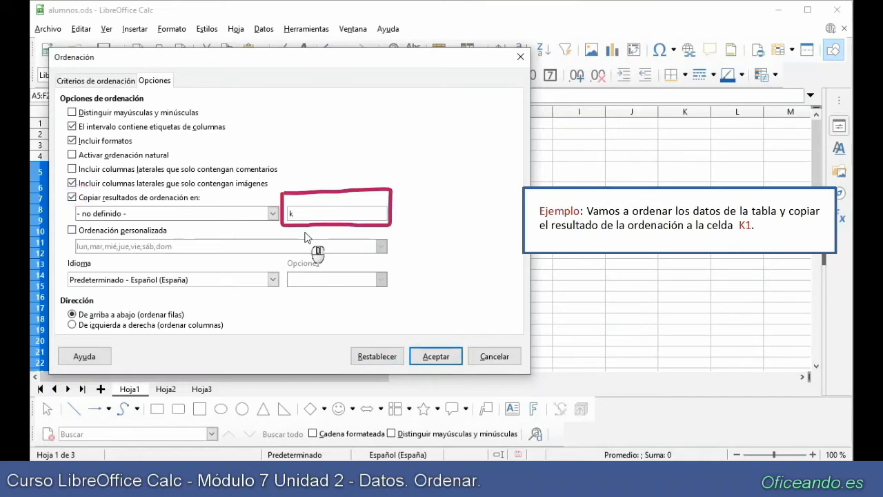
text(1)
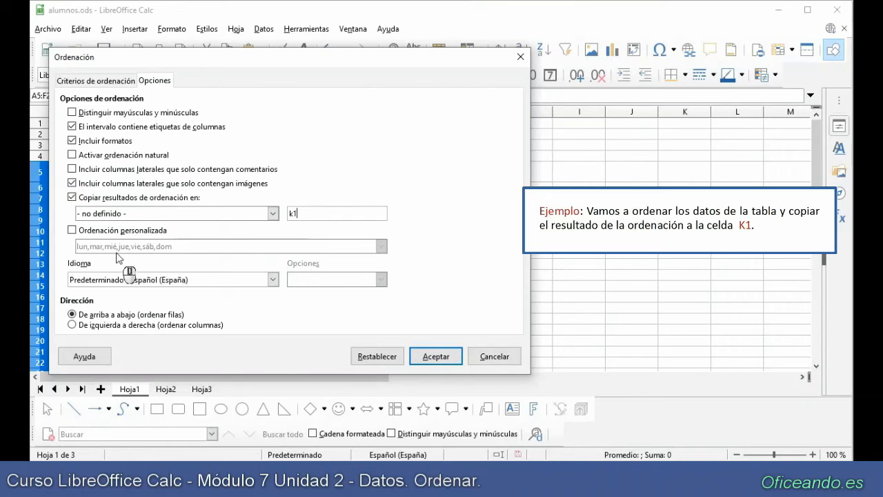
key(Tab)
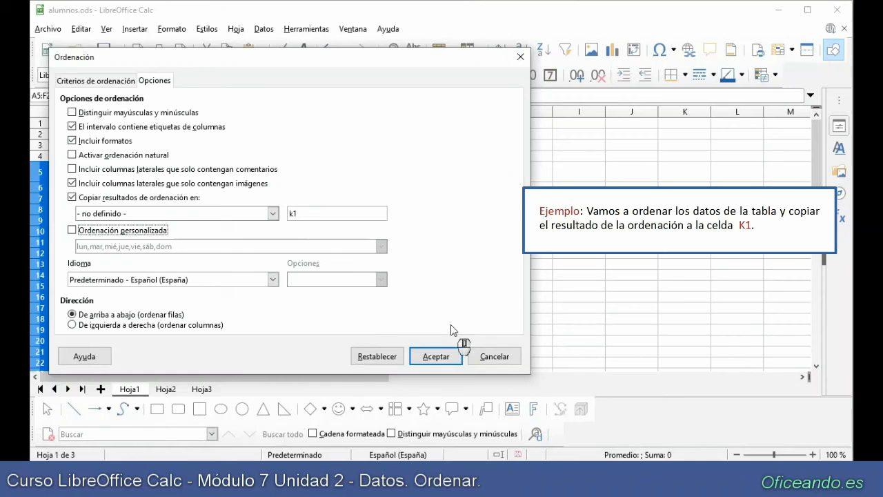
click(447, 360)
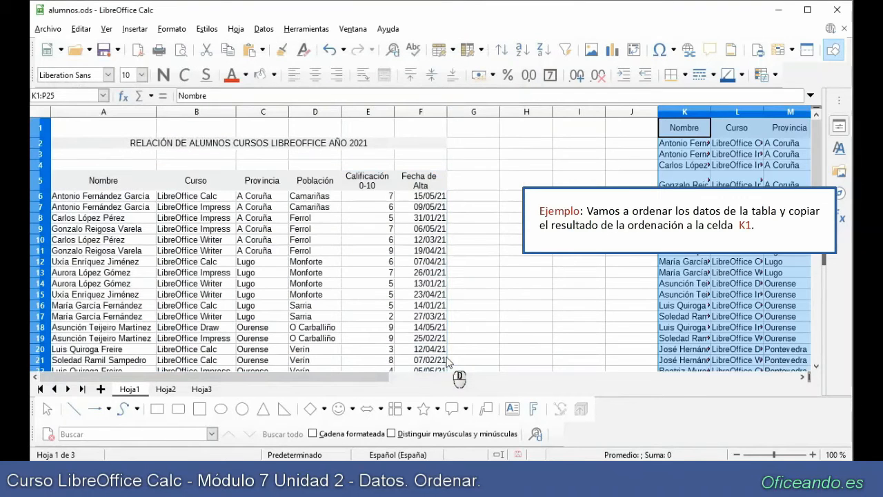
key(ctrl+Home)
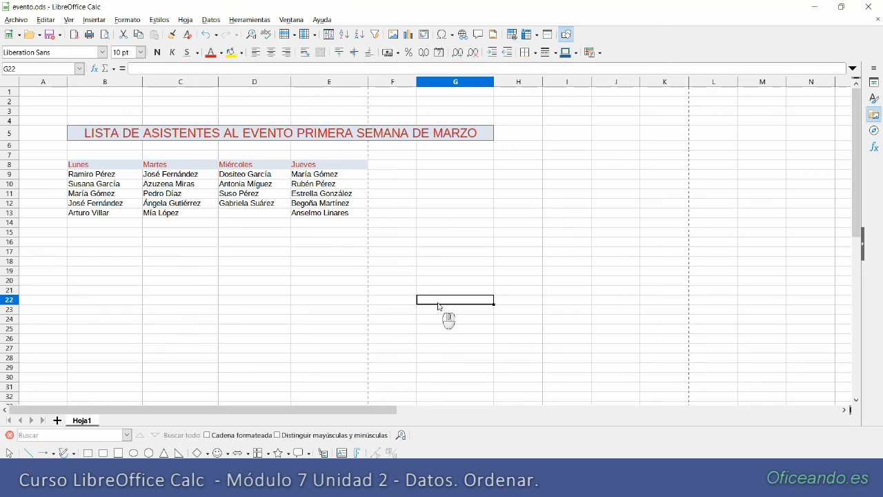
- In evento.ods, sort only the Lunes attendees in B9:B13 in ascending order, without extending the selection to neighbouring columns
click(436, 319)
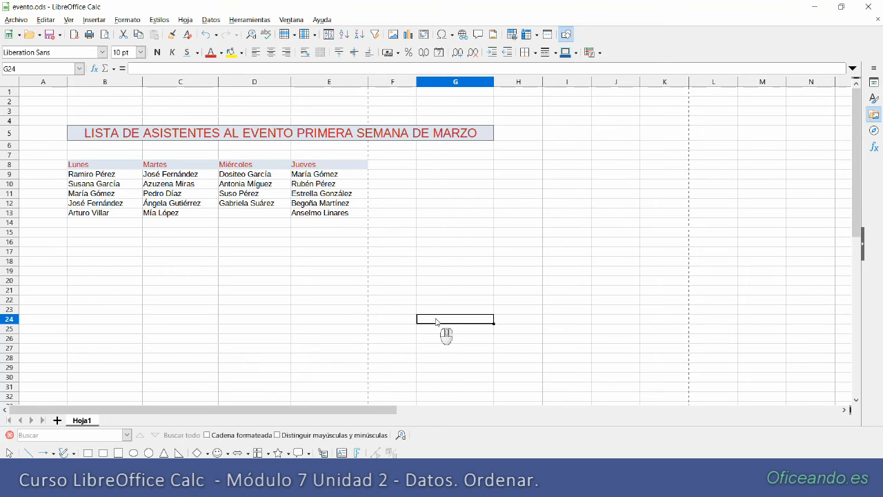
click(121, 178)
drag(121, 178, 120, 216)
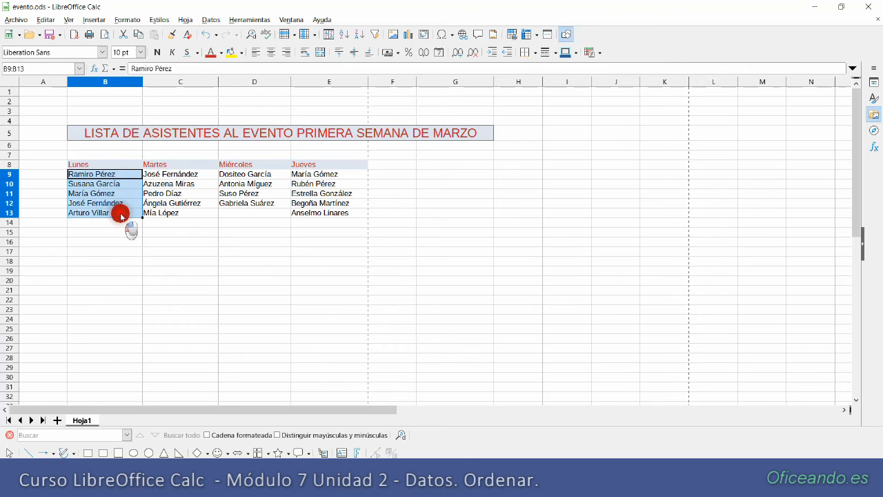
click(212, 20)
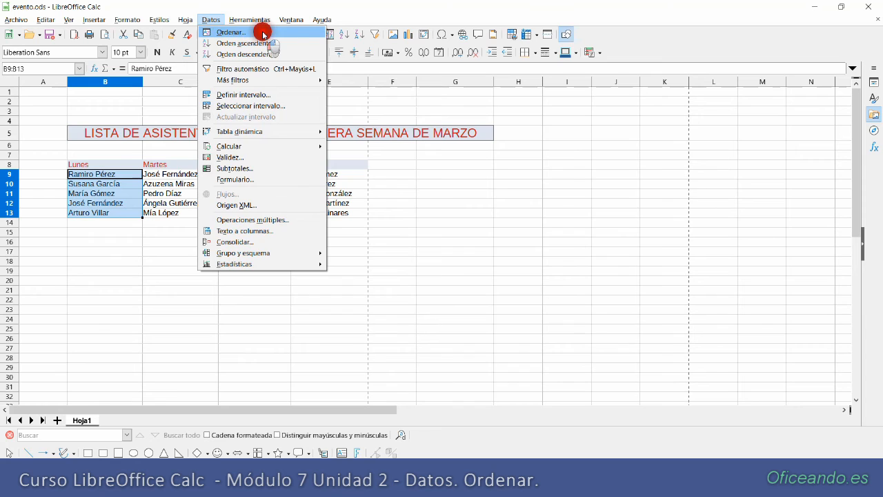
click(263, 33)
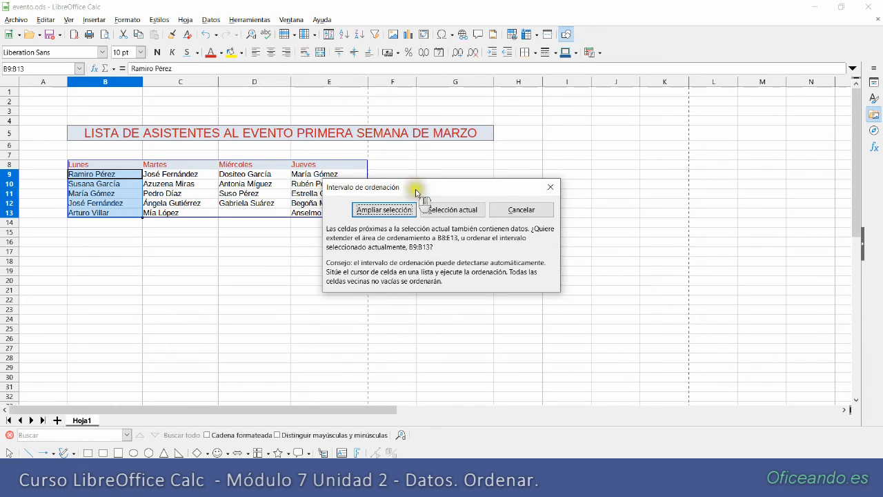
click(457, 219)
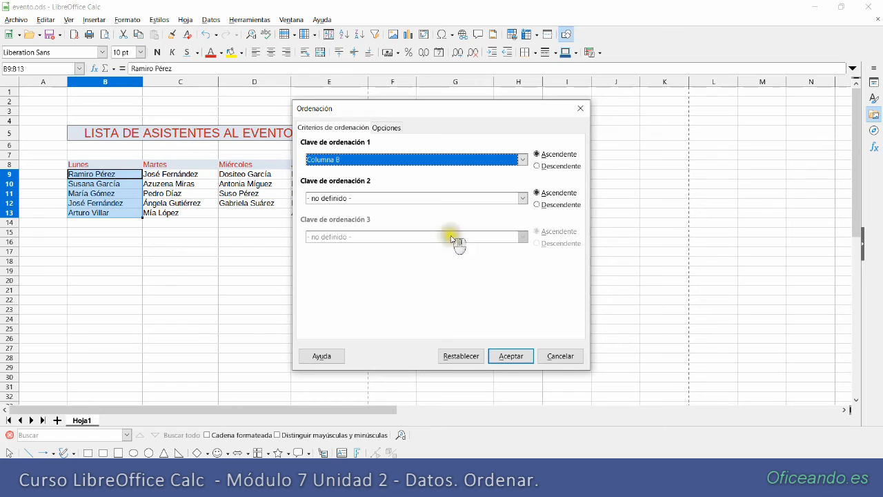
click(501, 359)
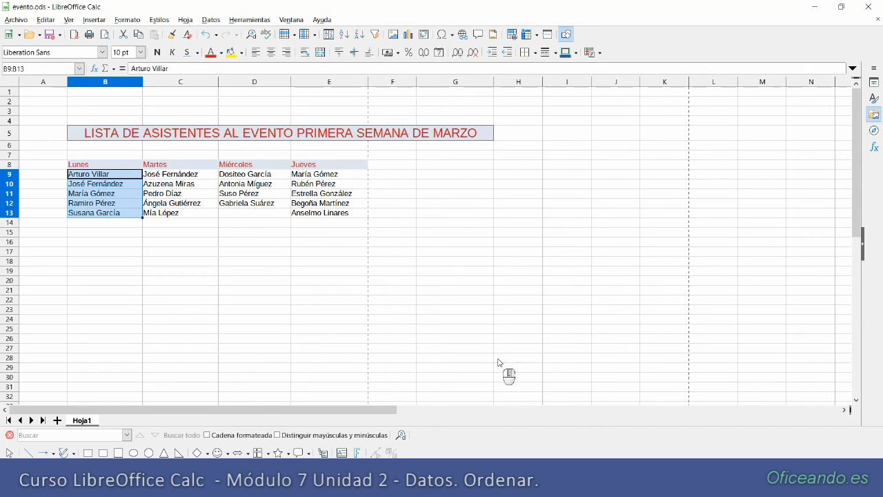
- Sort only the Martes attendees in C9:C13 in ascending order, keeping the sort to the current selection
drag(183, 174, 188, 212)
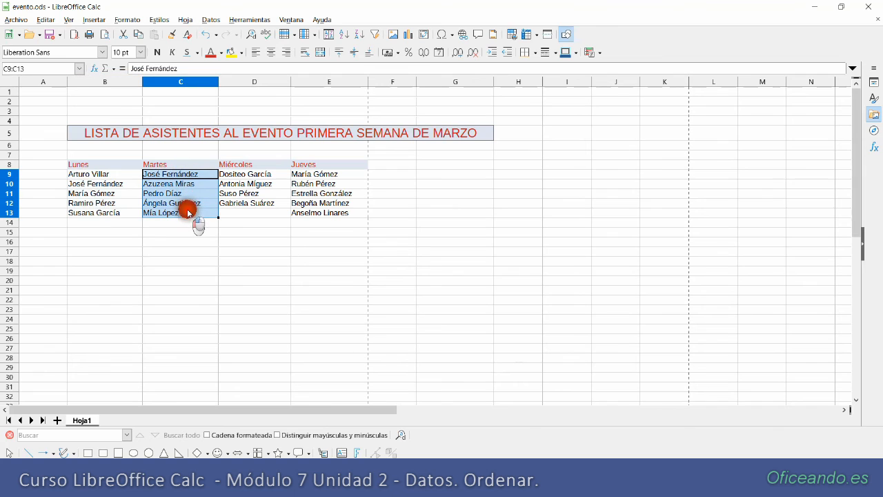
click(209, 20)
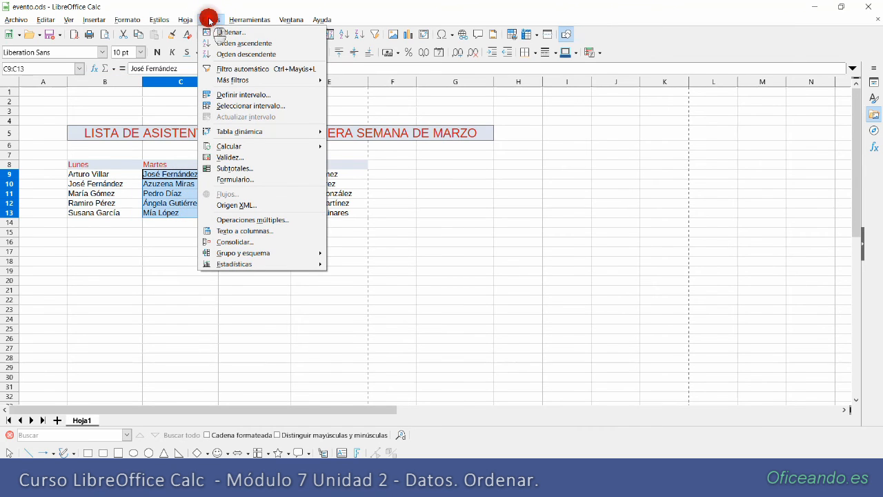
click(275, 33)
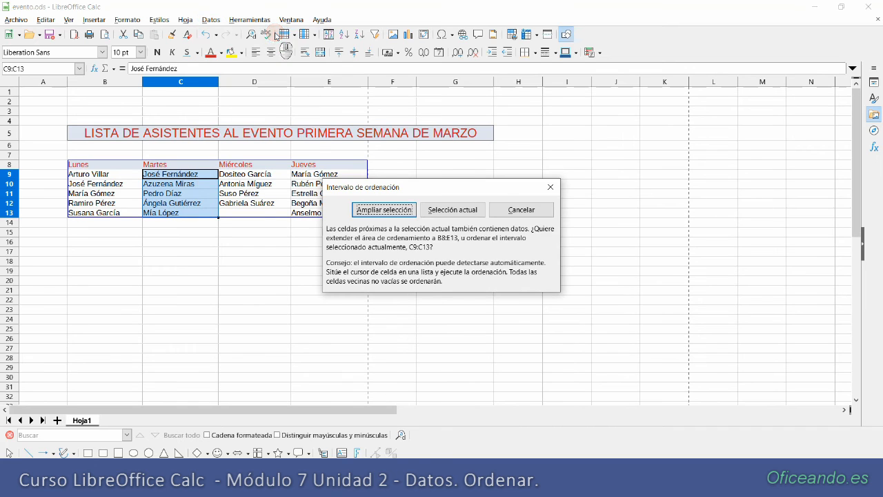
click(454, 212)
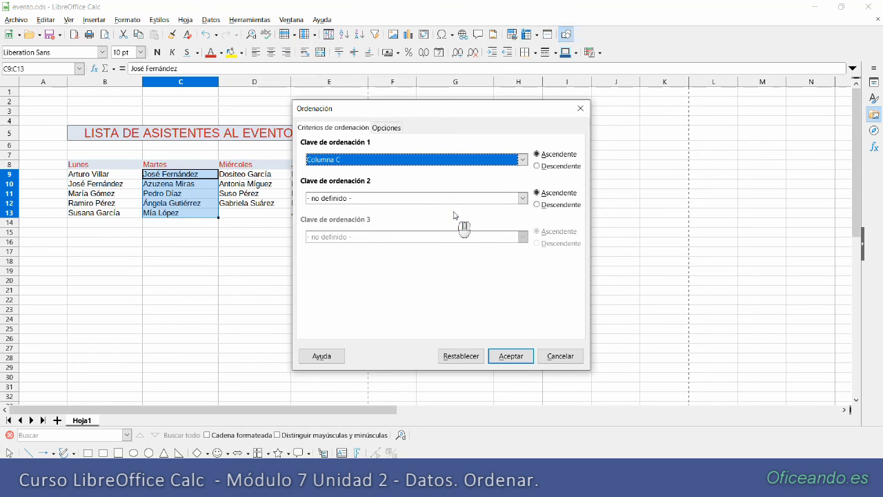
click(505, 358)
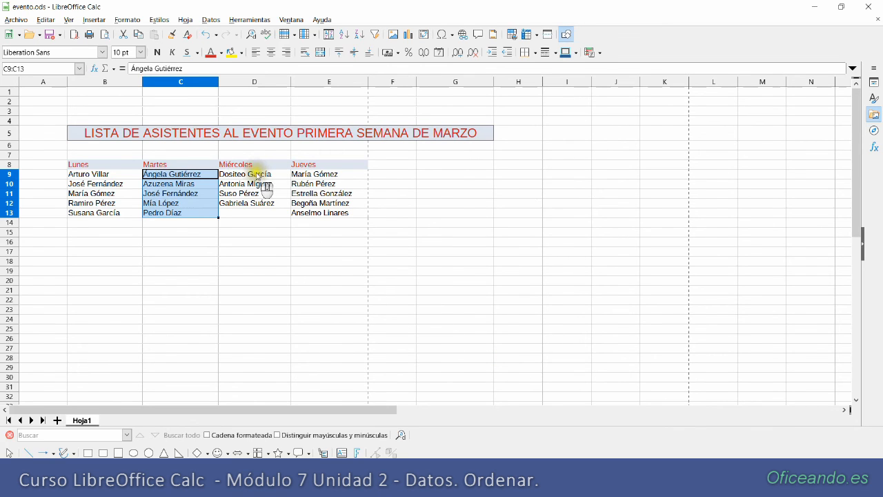
- Sort only the Miércoles attendees in D9:D12 in ascending order, keeping the sort to the current selection
drag(256, 174, 267, 205)
click(210, 20)
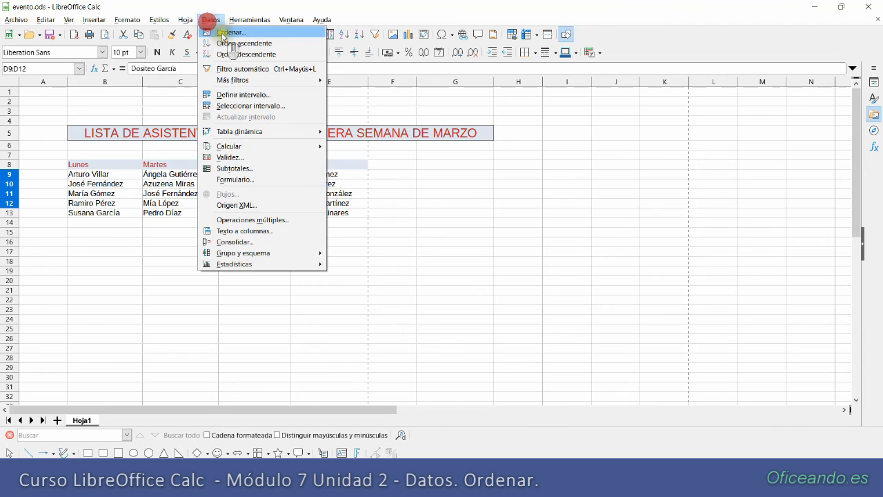
click(222, 34)
click(440, 207)
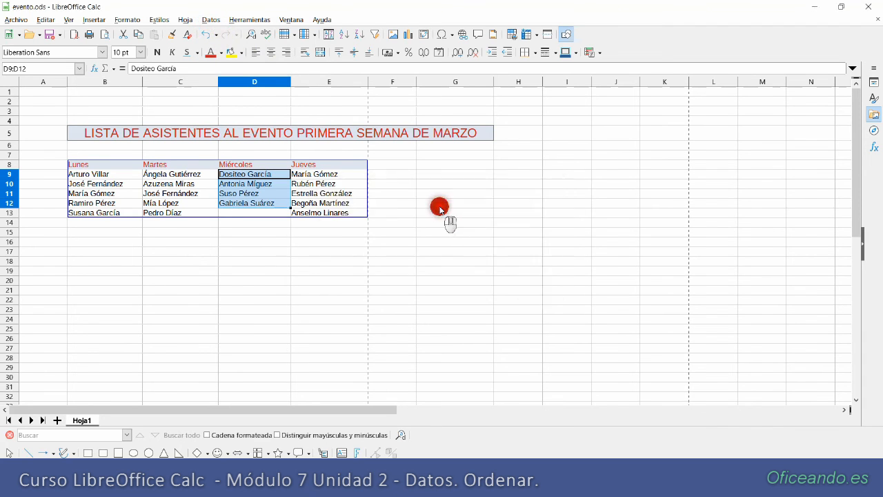
click(511, 355)
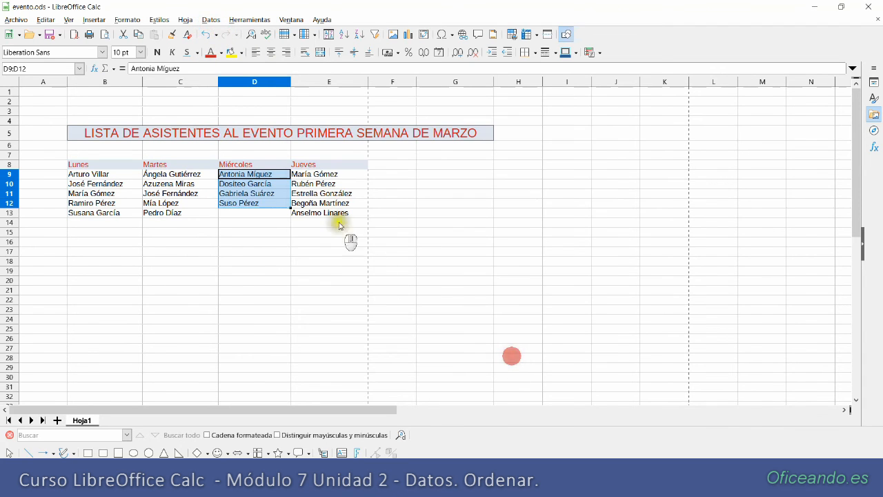
- Sort only the Jueves attendees in E9:E13 in ascending order, keeping the sort to the current selection
drag(325, 175, 332, 211)
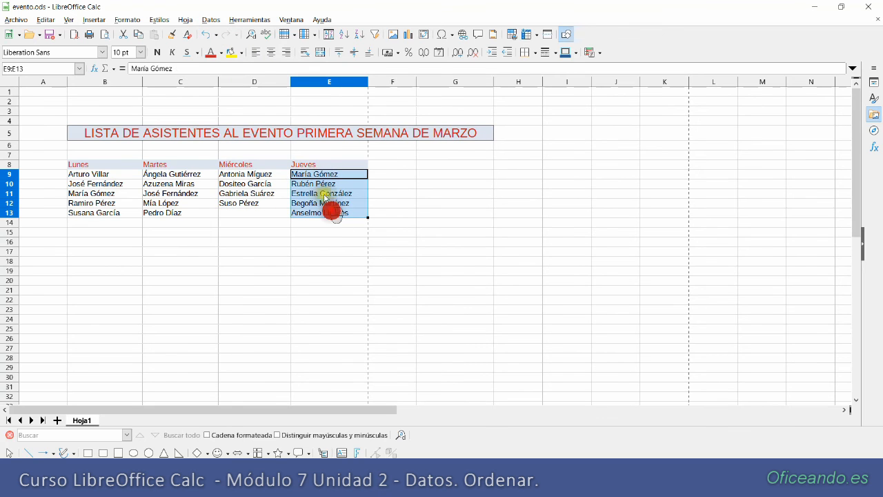
click(211, 20)
click(226, 31)
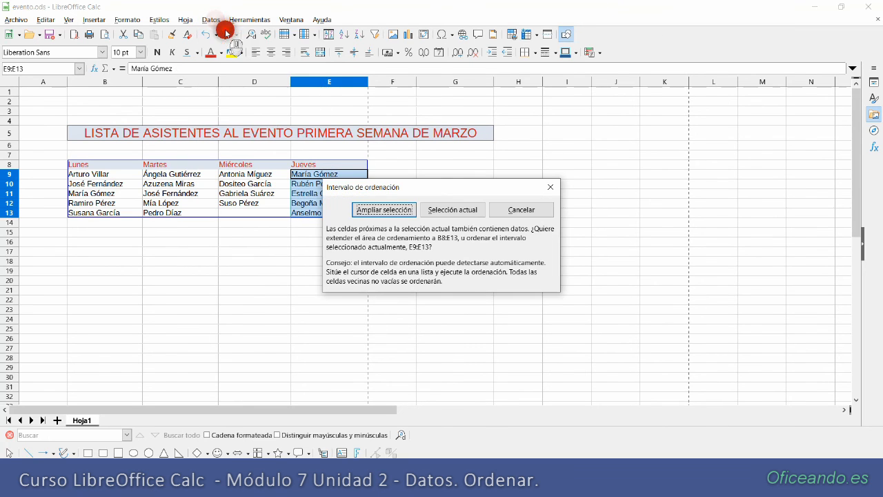
click(453, 210)
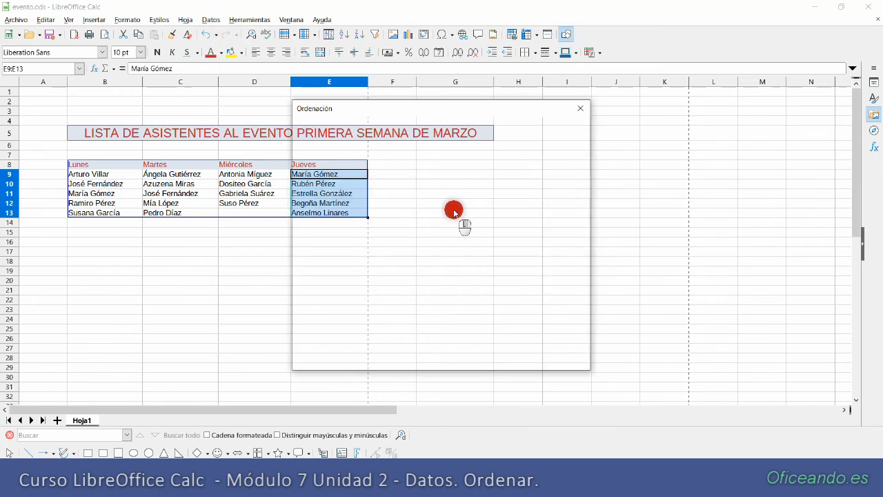
click(512, 356)
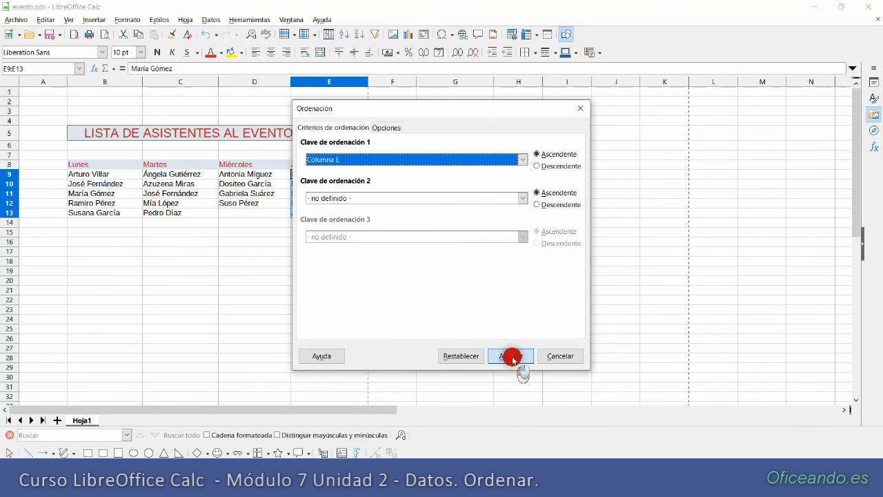
click(513, 359)
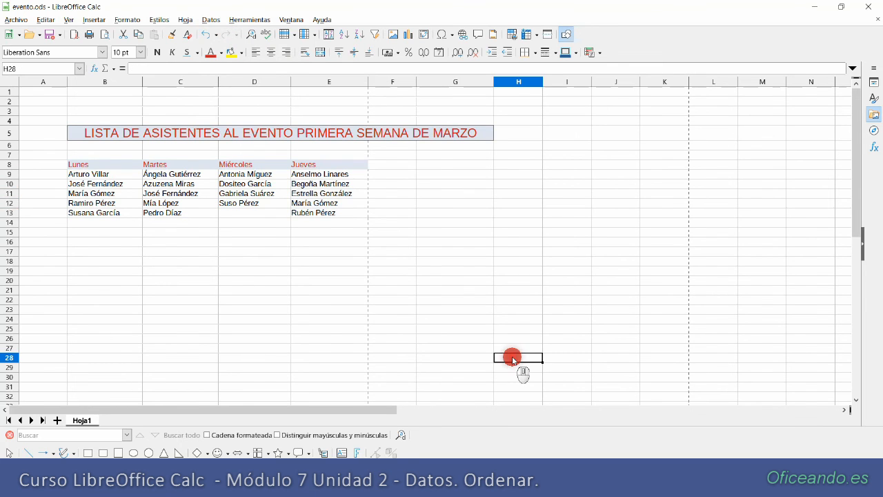